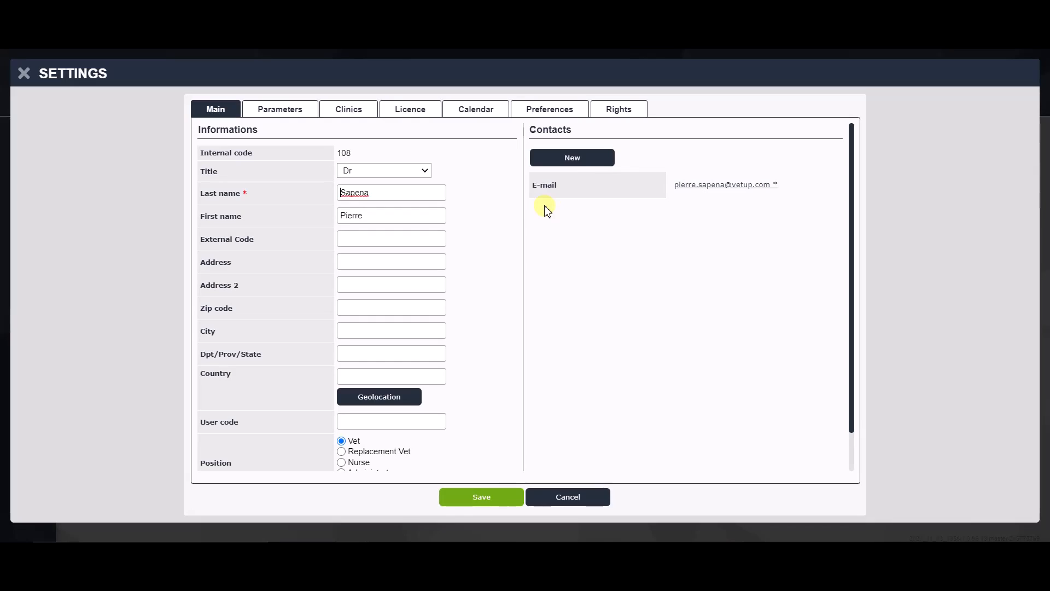
# Step: Untick the existing user's User management right, then close their settings without saving
pyautogui.click(625, 112)
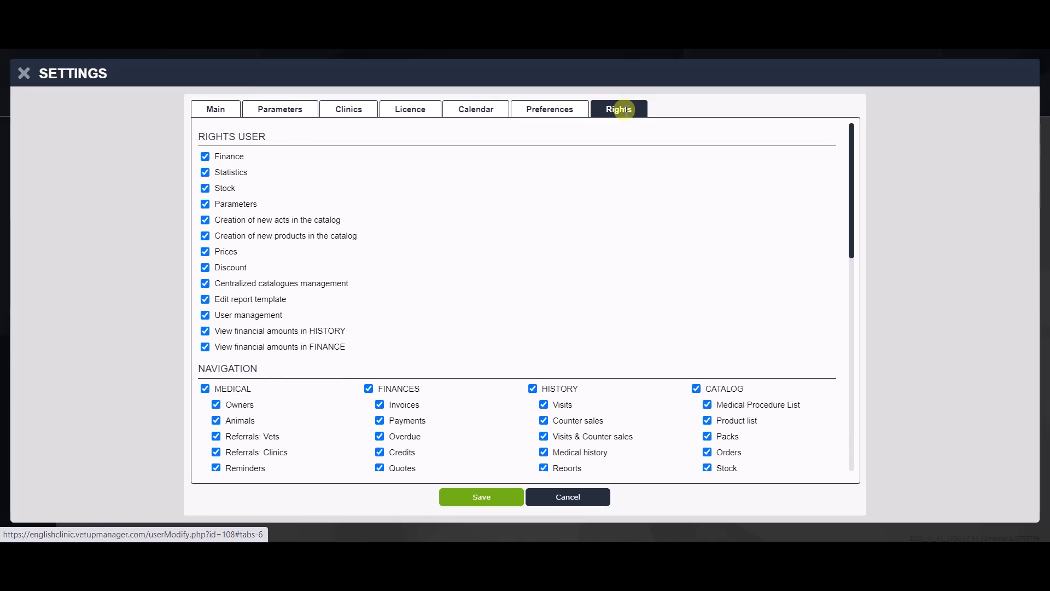
pyautogui.click(205, 316)
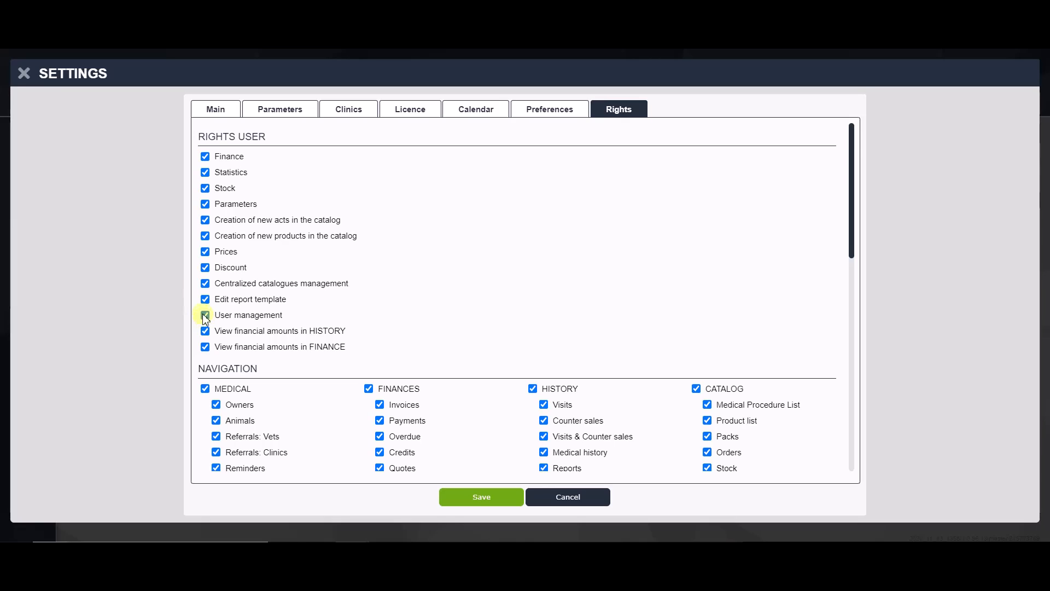
pyautogui.click(25, 73)
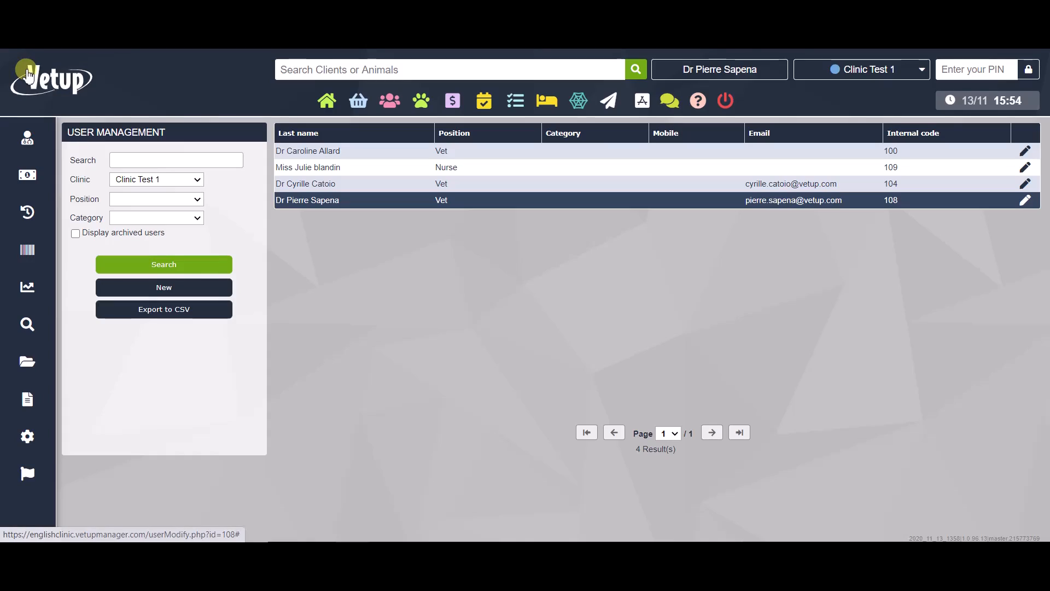
# Step: Create a new user and enter their last name, first name and e-mail address
pyautogui.click(172, 290)
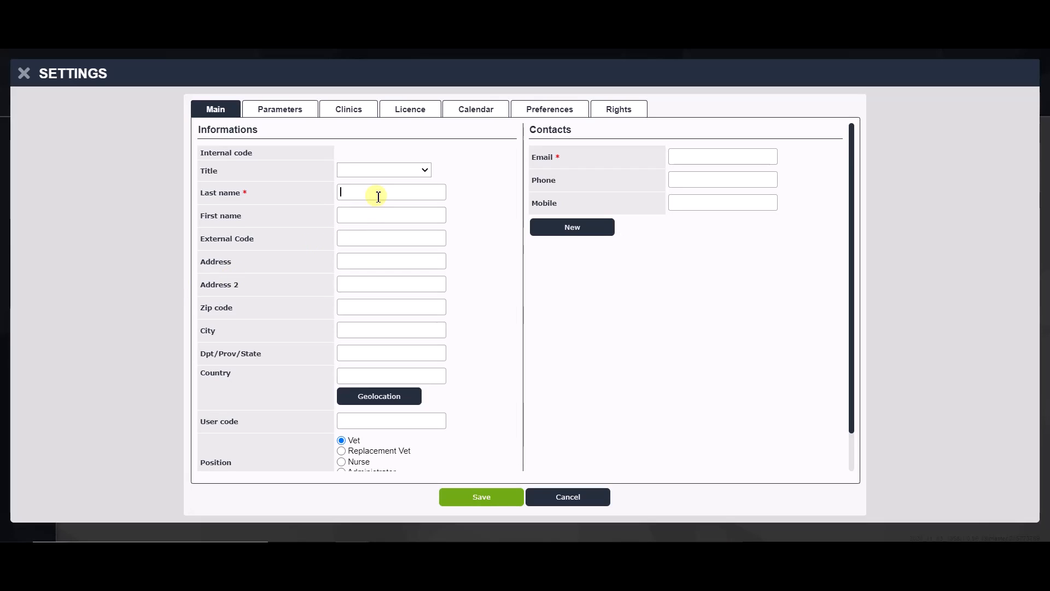
pyautogui.write('Doe')
pyautogui.write('John')
pyautogui.click(692, 163)
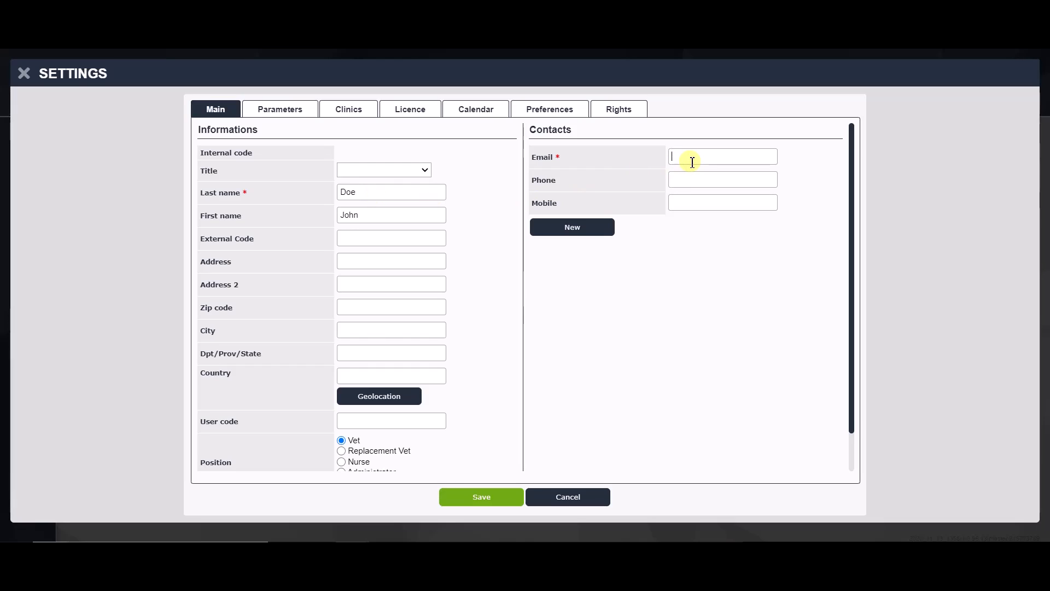
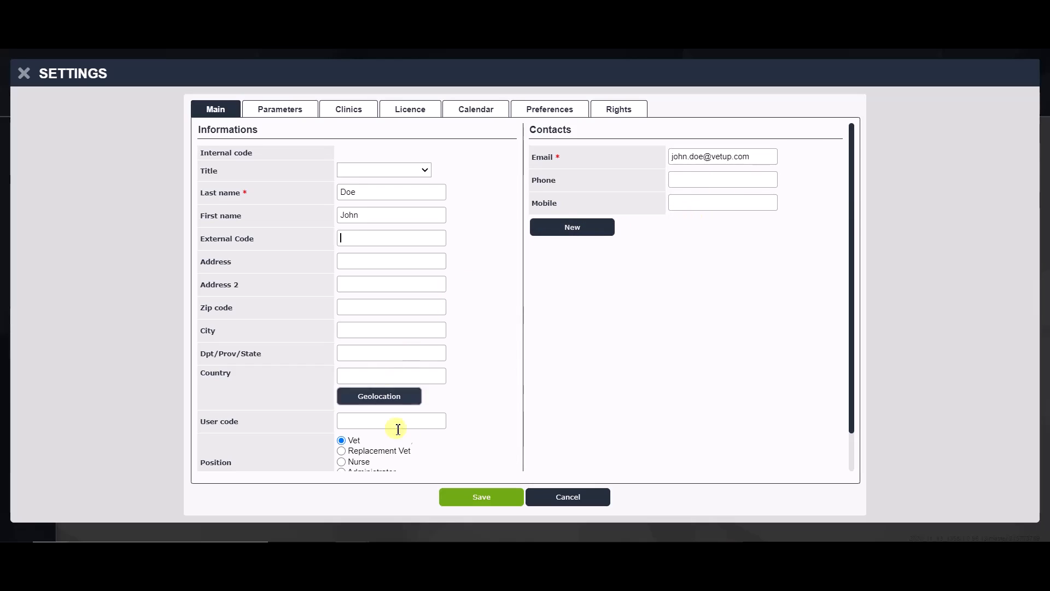
pyautogui.scroll(-1, 406, 434)
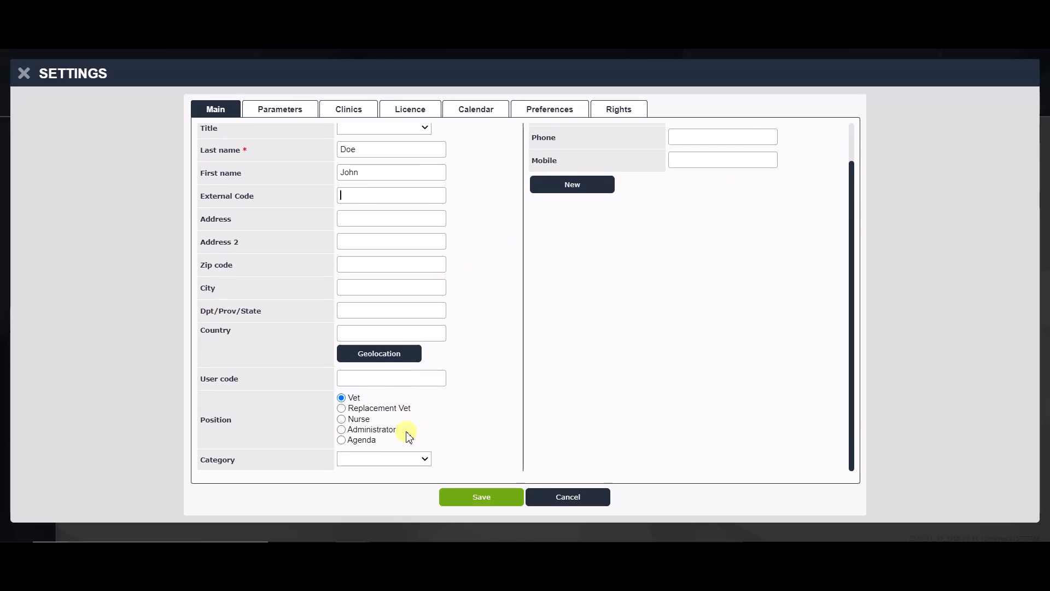
# Step: Enter the new user's user code and set their position to Agenda
pyautogui.click(372, 379)
pyautogui.write('JDO')
pyautogui.click(342, 409)
# Step: Enter and confirm the user's password, set the PIN code, and type the document signature
pyautogui.click(279, 116)
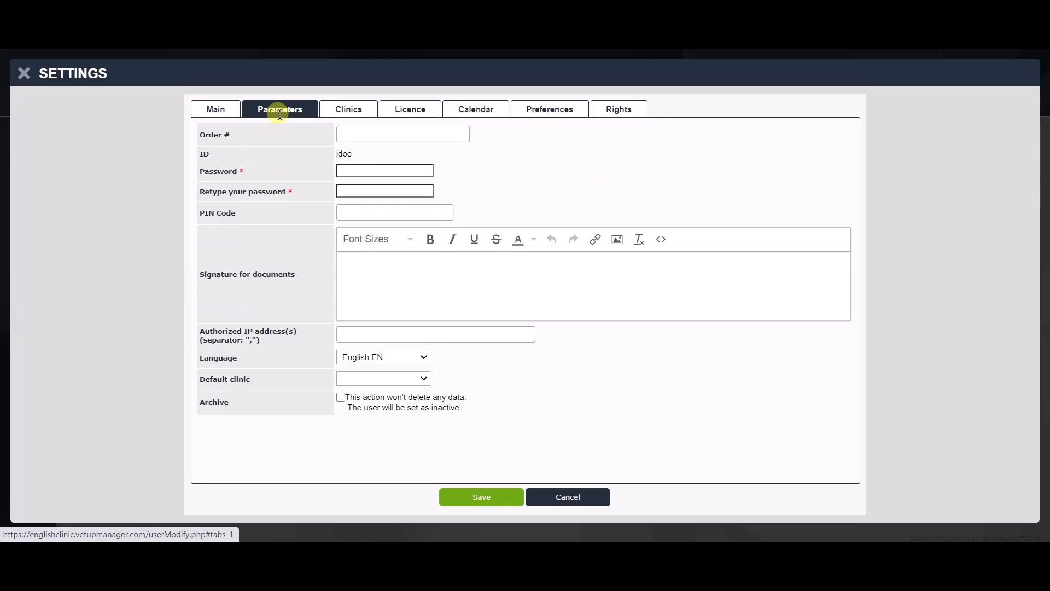
pyautogui.write('••••')
pyautogui.click(353, 187)
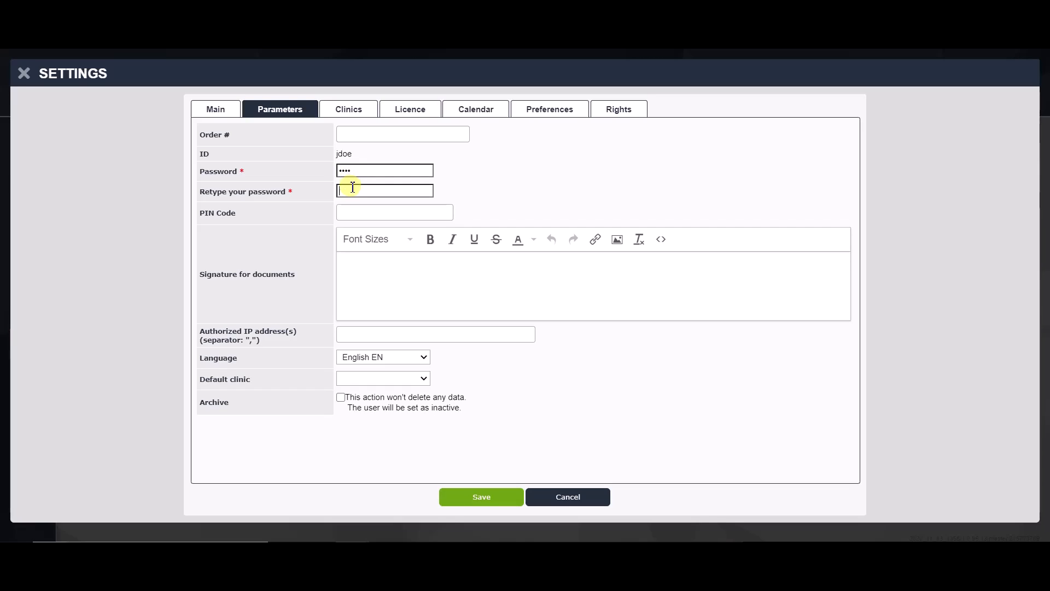
pyautogui.write('••••')
pyautogui.click(356, 208)
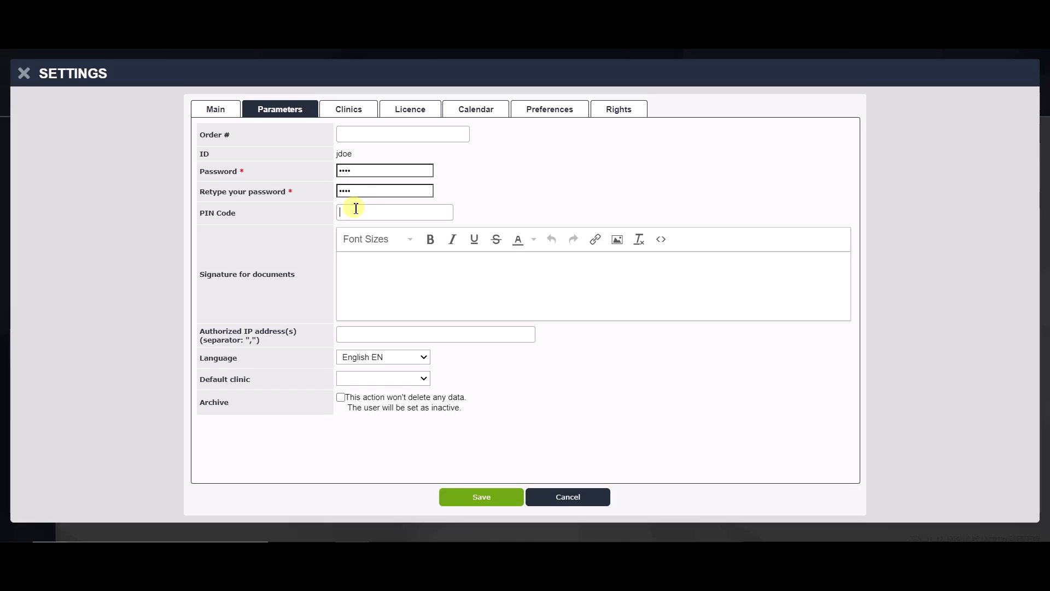
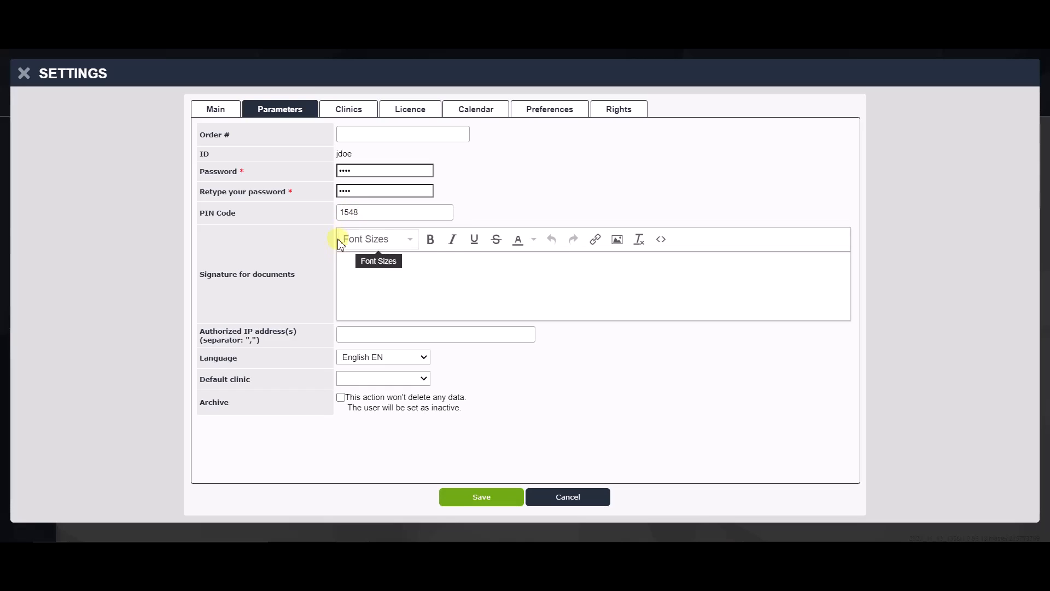
pyautogui.click(354, 263)
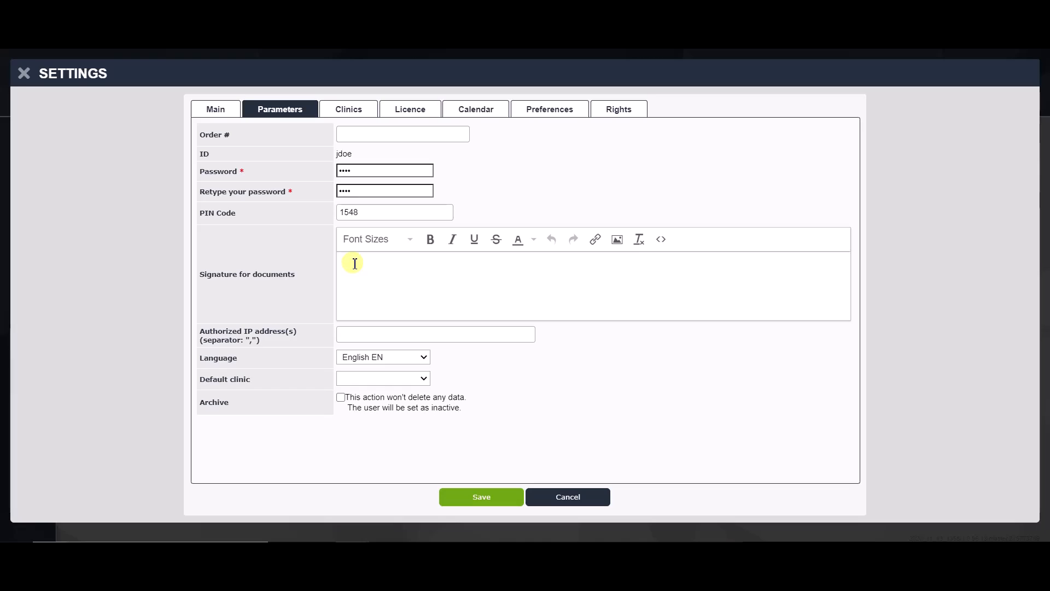
pyautogui.write('Dr John DOE')
# Step: Leave authorized IPs and default clinic blank, and keep the user unarchived
pyautogui.click(355, 337)
pyautogui.click(381, 379)
pyautogui.click(381, 379)
pyautogui.click(340, 398)
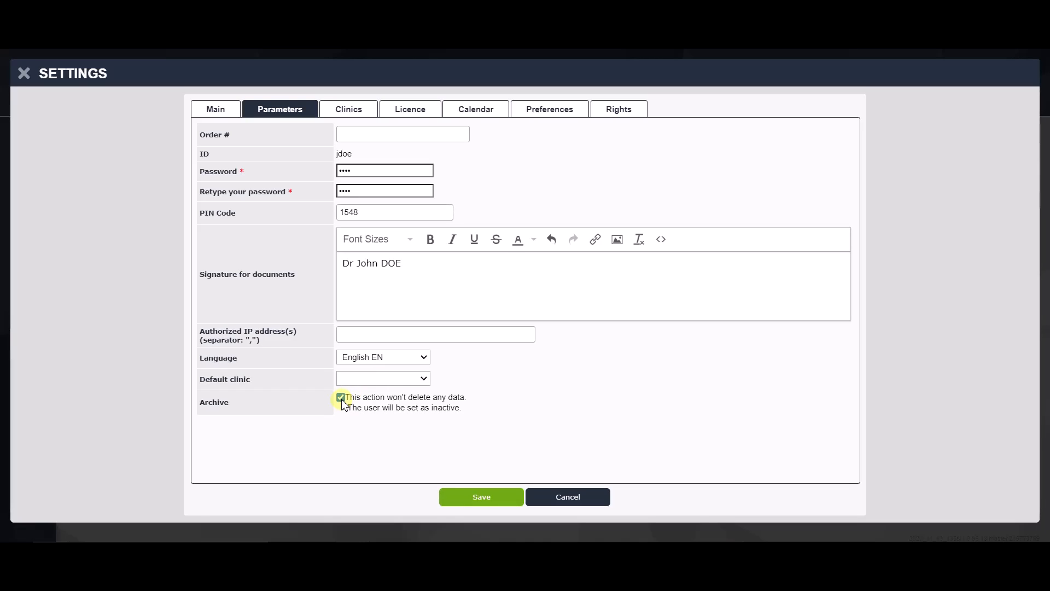
pyautogui.click(341, 399)
pyautogui.click(348, 109)
# Step: Assign Clinic Test 1 to the new user and check the e-VDS licence field
pyautogui.click(263, 161)
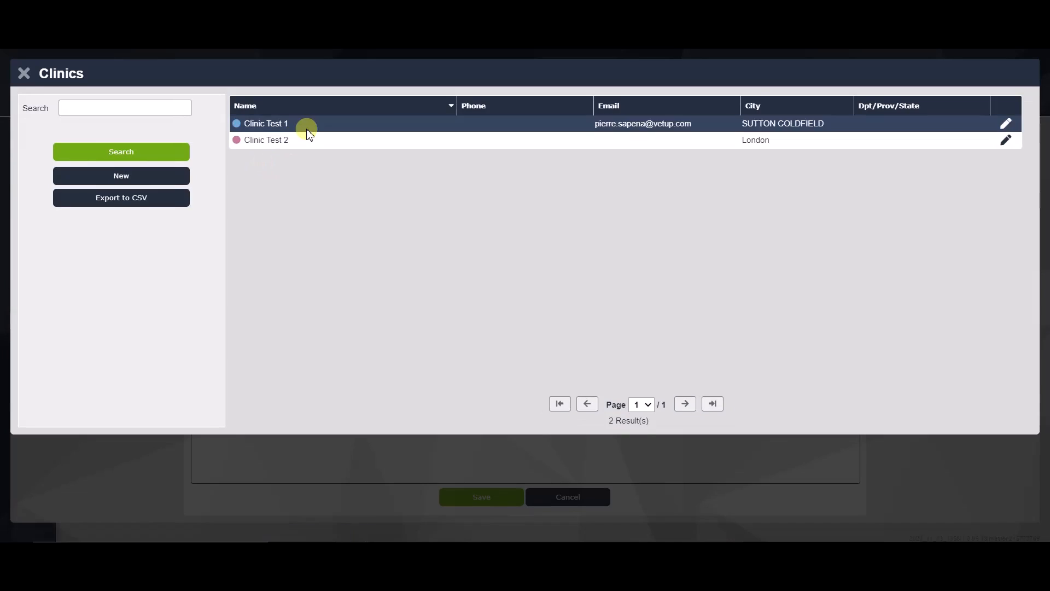
pyautogui.click(306, 132)
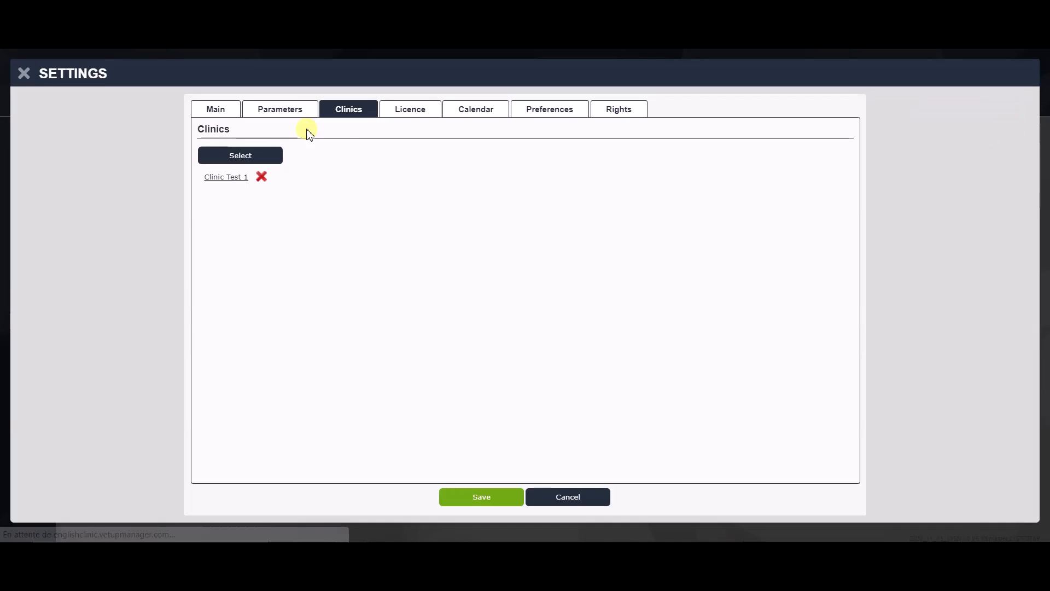
pyautogui.click(406, 111)
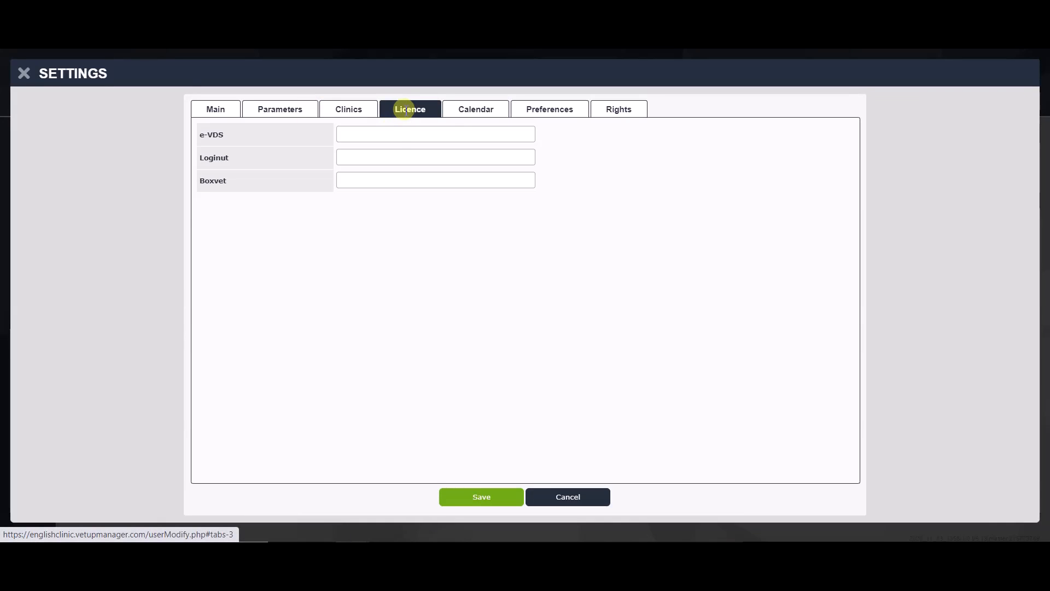
pyautogui.click(383, 135)
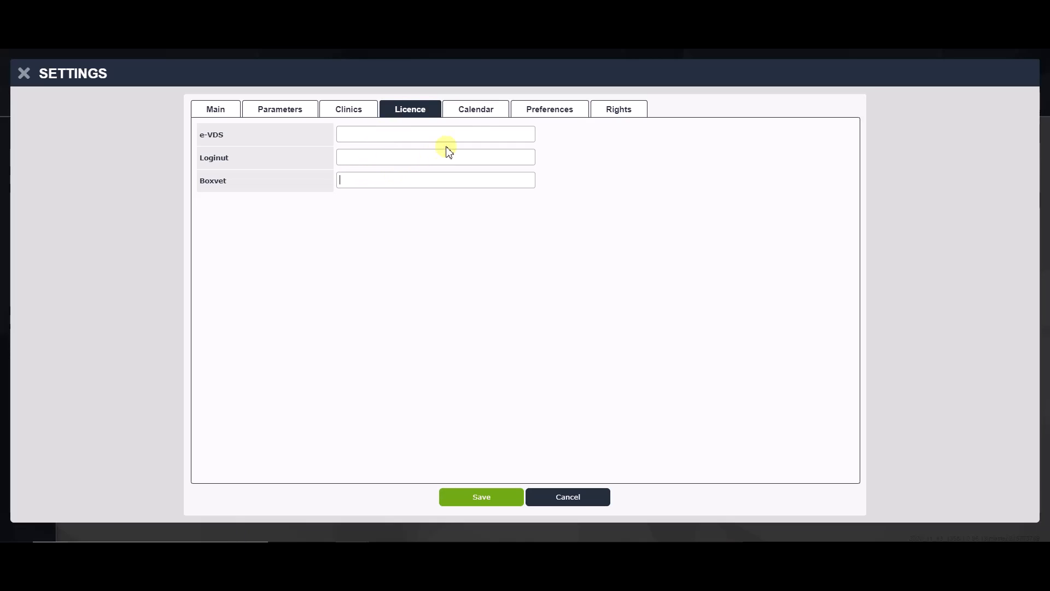
pyautogui.click(479, 115)
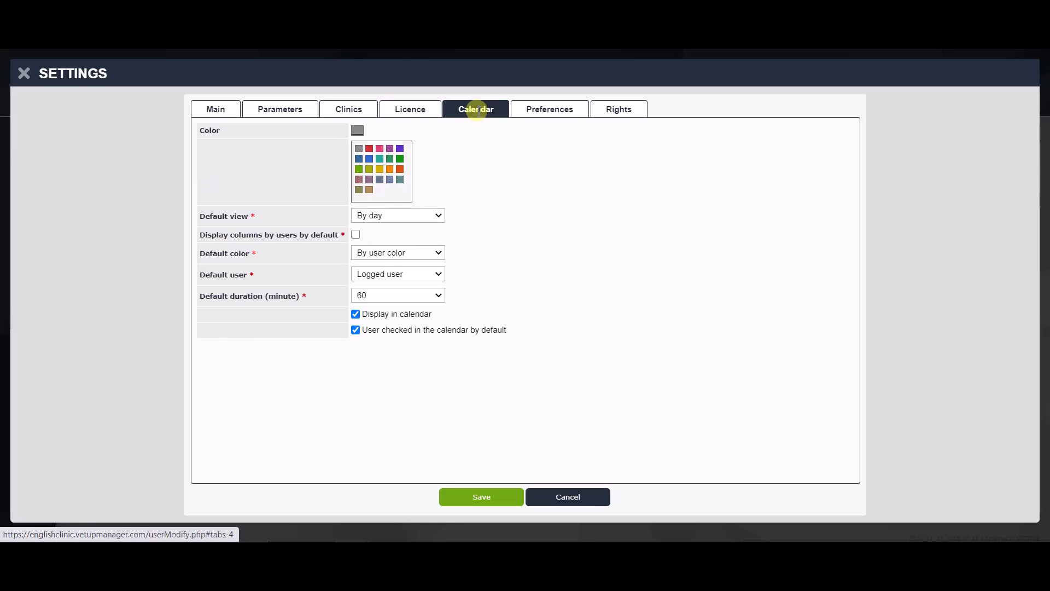
# Step: Keep calendar defaults: By day view, By user colour, Logged user, 60-minute duration
pyautogui.click(435, 216)
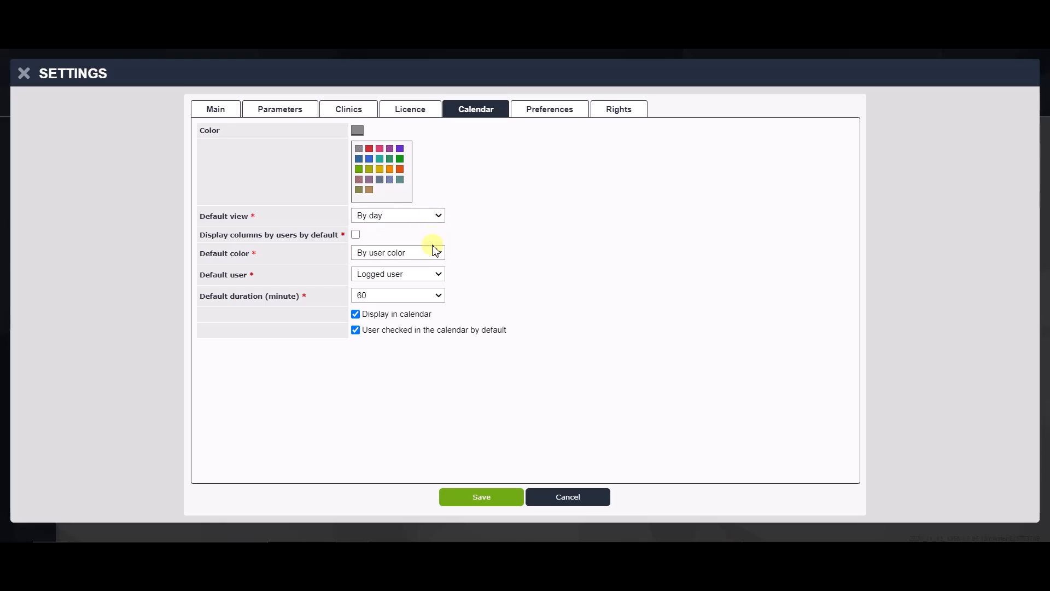
pyautogui.click(435, 253)
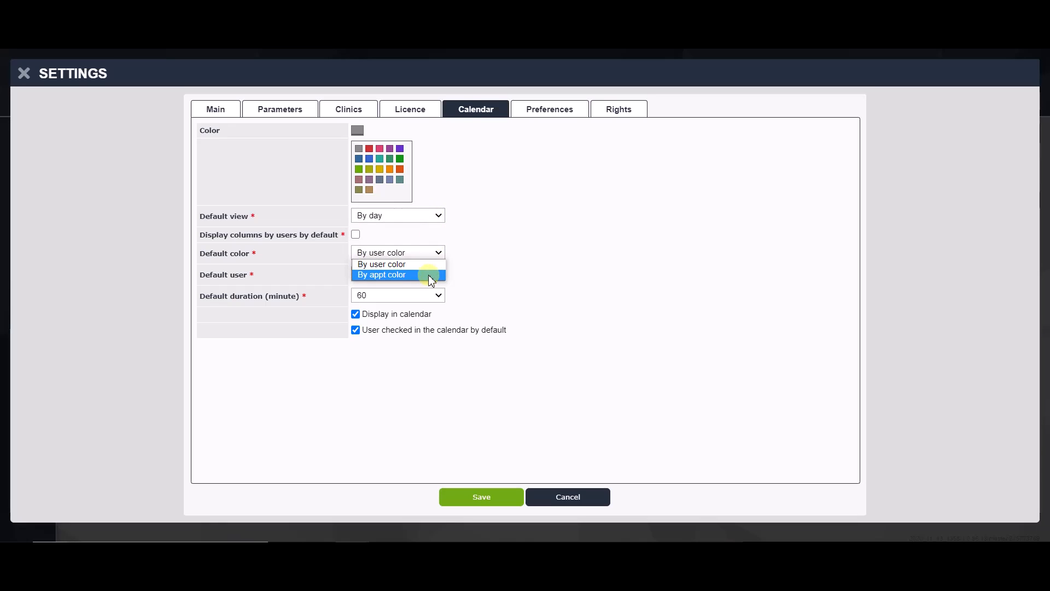
pyautogui.click(431, 264)
pyautogui.click(433, 279)
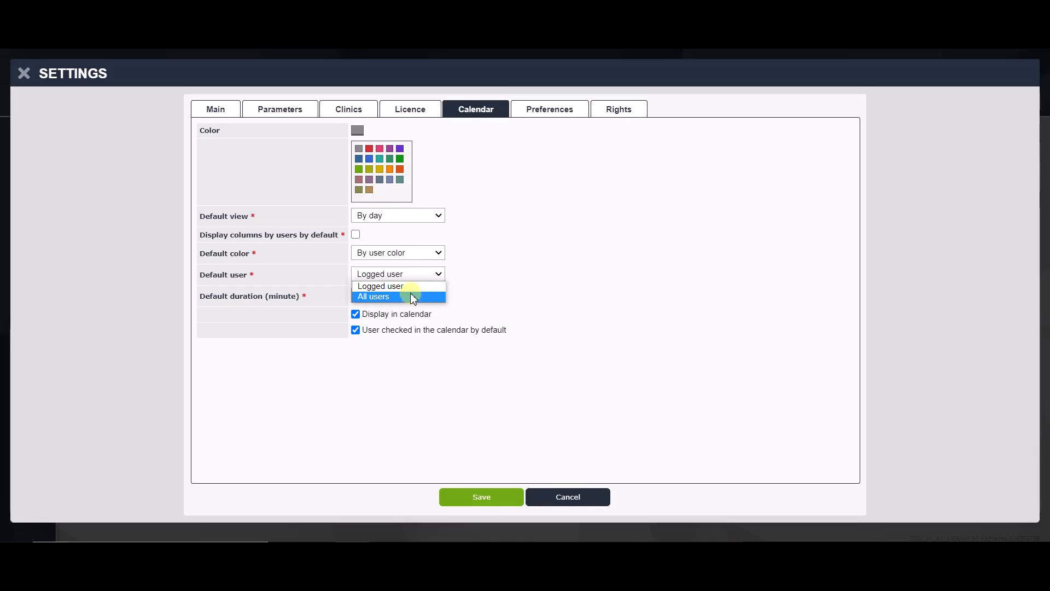
pyautogui.click(412, 288)
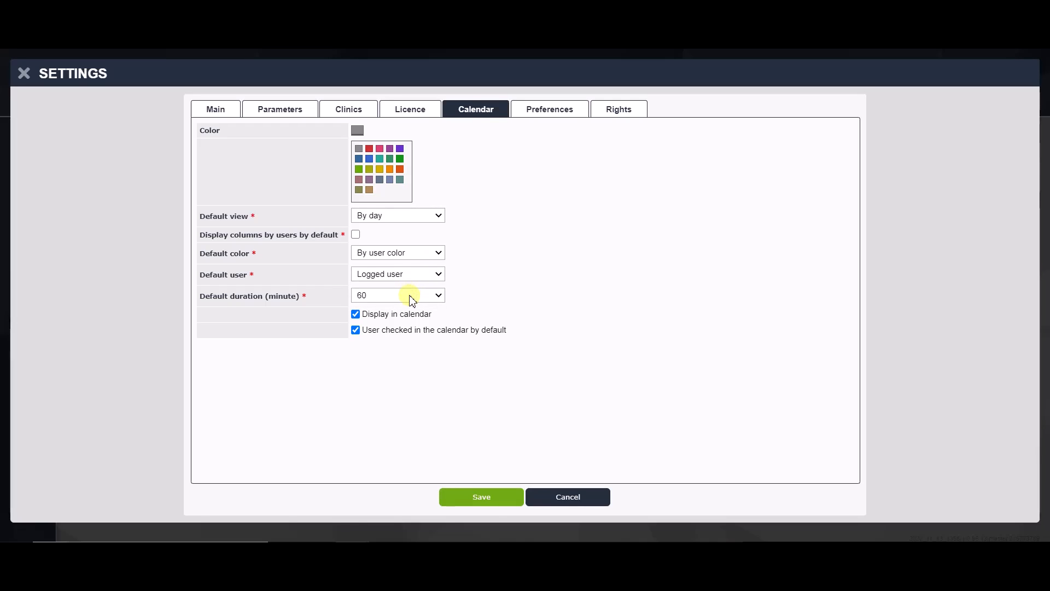
pyautogui.click(411, 295)
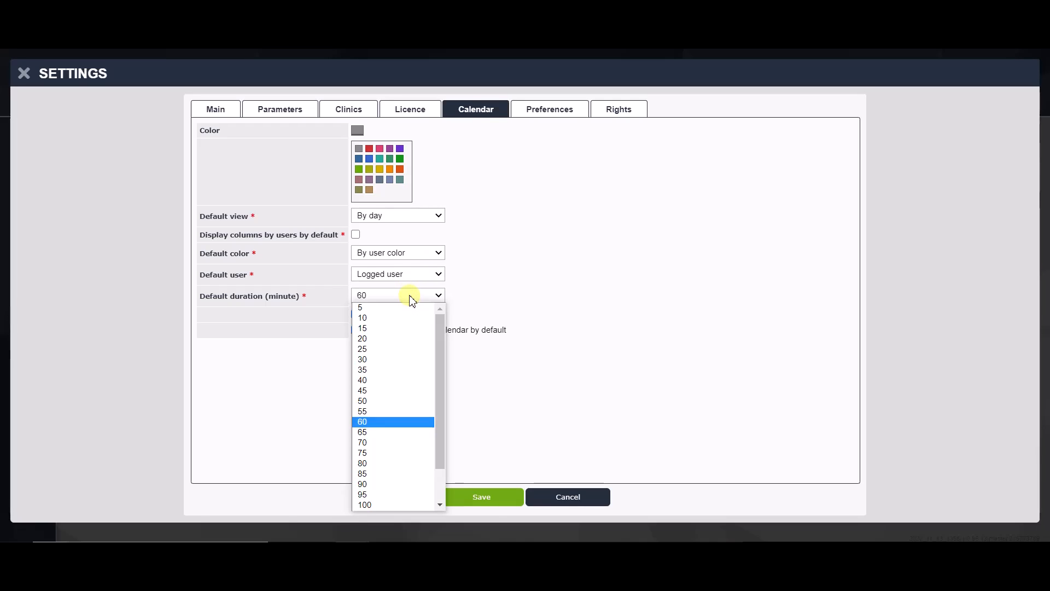
pyautogui.click(392, 422)
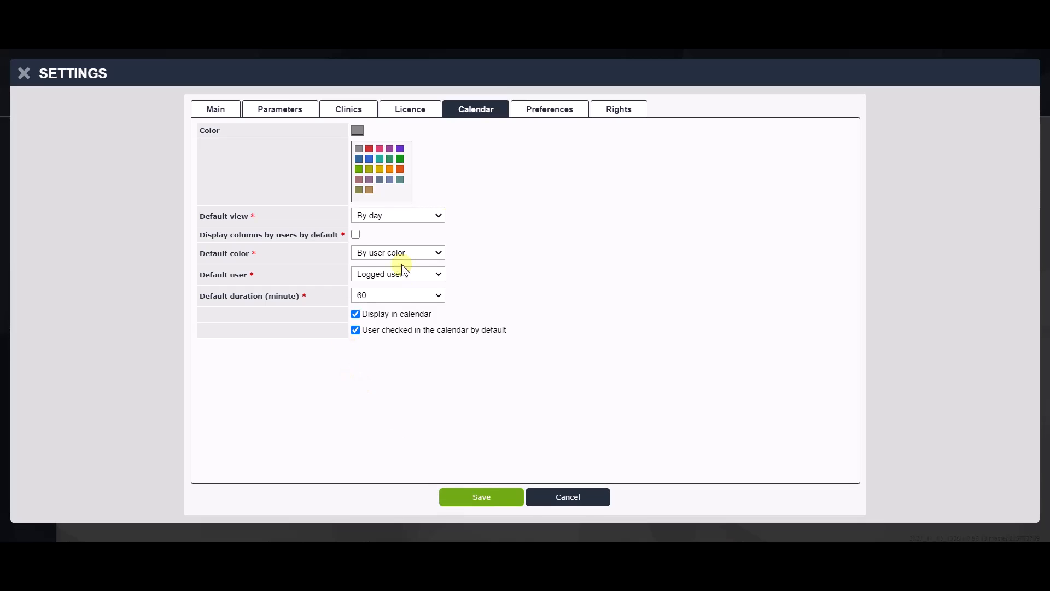
pyautogui.click(550, 110)
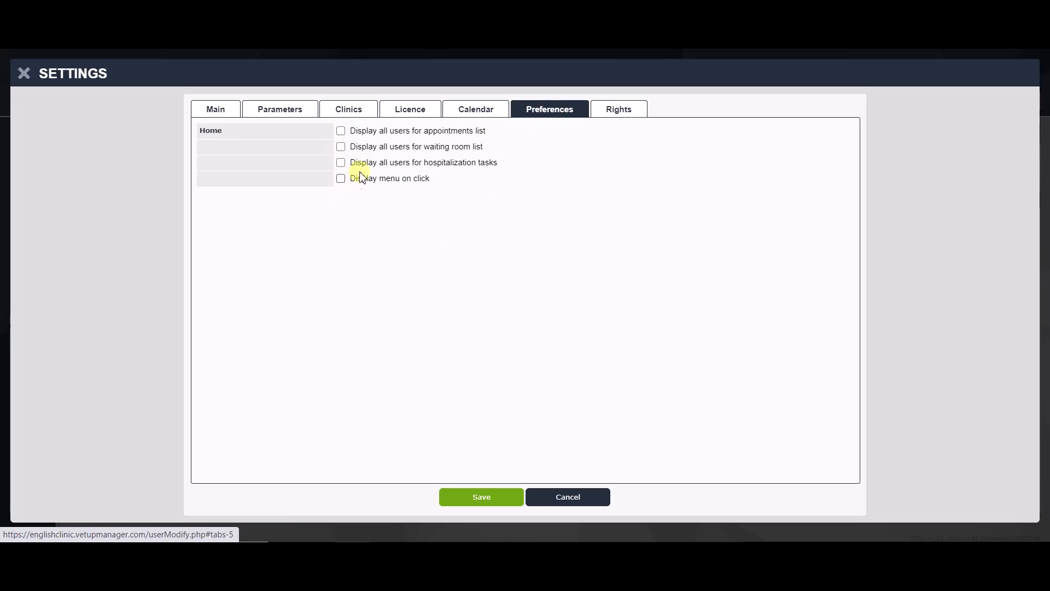
# Step: Grant Finance, Statistics, Stock and User management rights, save, and select the new user
pyautogui.click(610, 115)
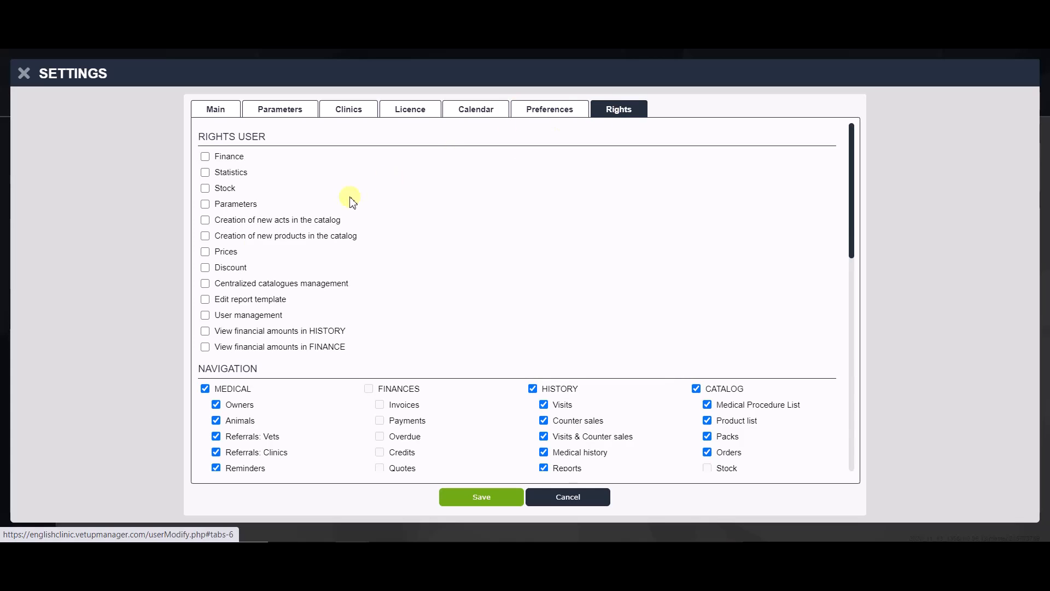
pyautogui.click(205, 157)
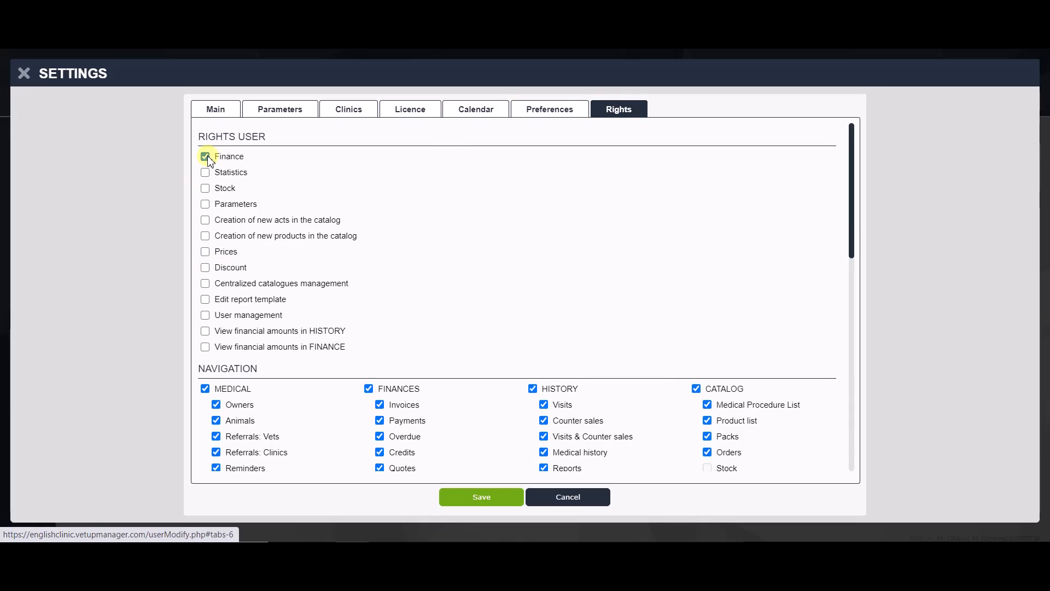
pyautogui.click(206, 189)
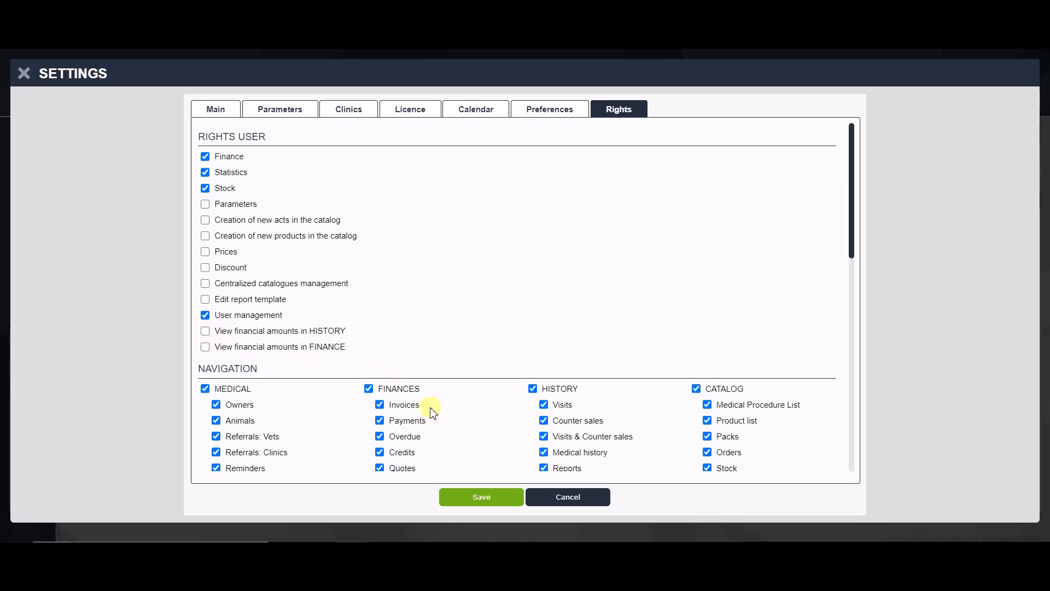
pyautogui.scroll(-3, 432, 382)
pyautogui.scroll(-2, 433, 361)
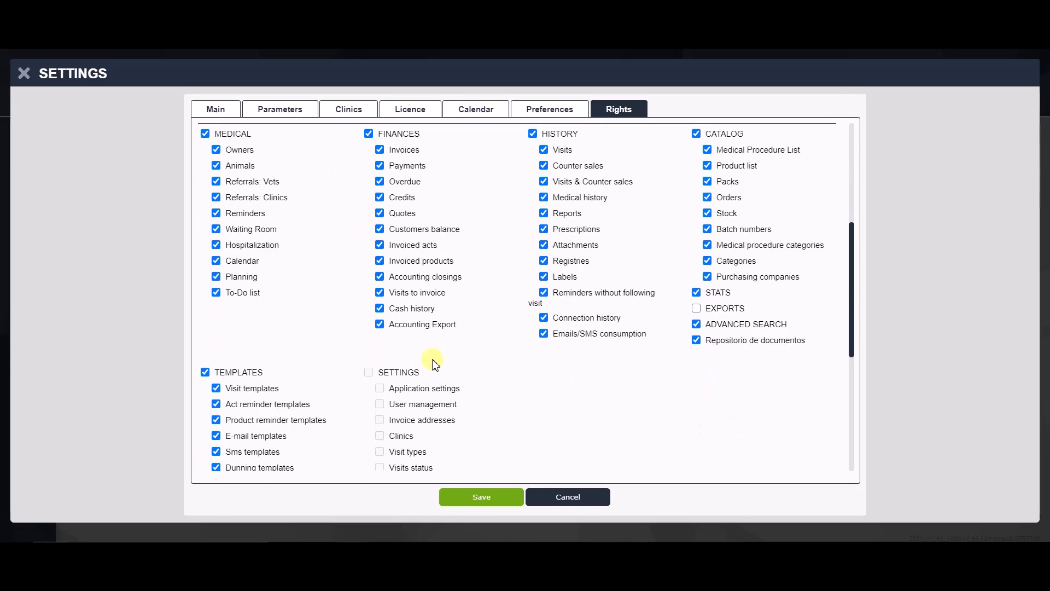
pyautogui.click(475, 499)
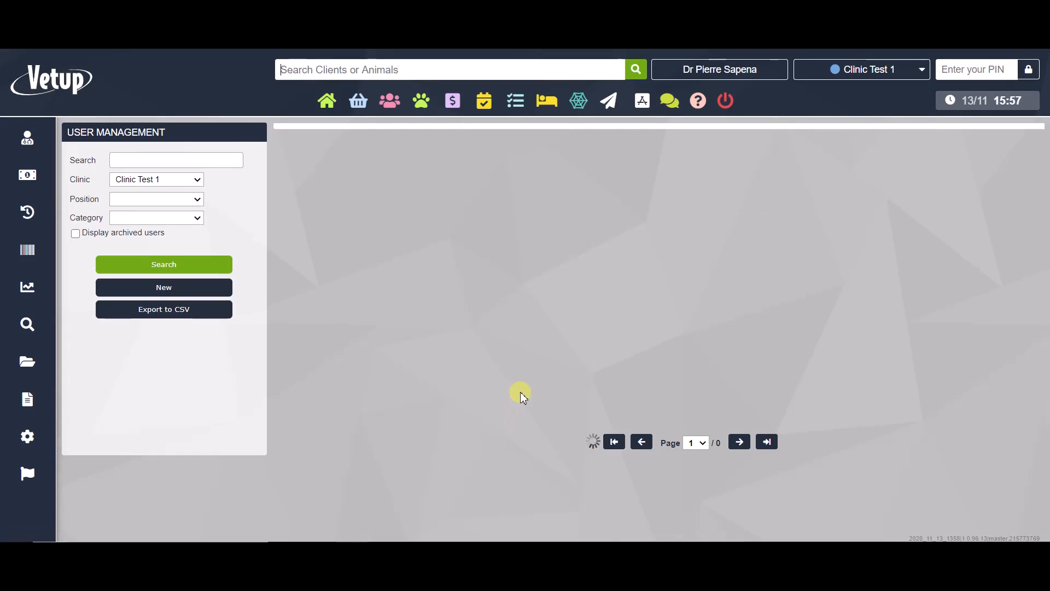
pyautogui.click(414, 202)
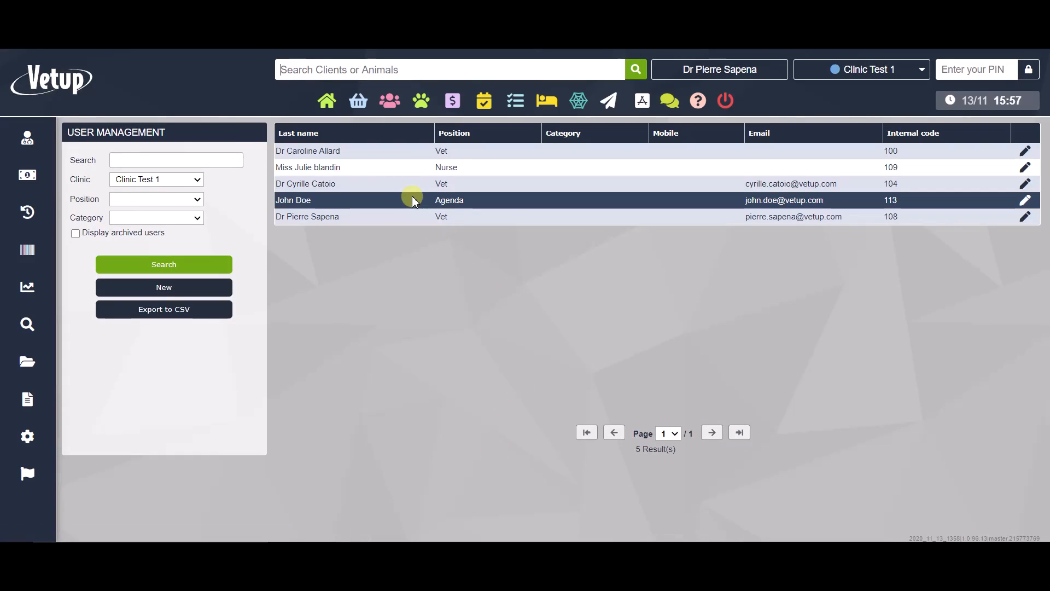